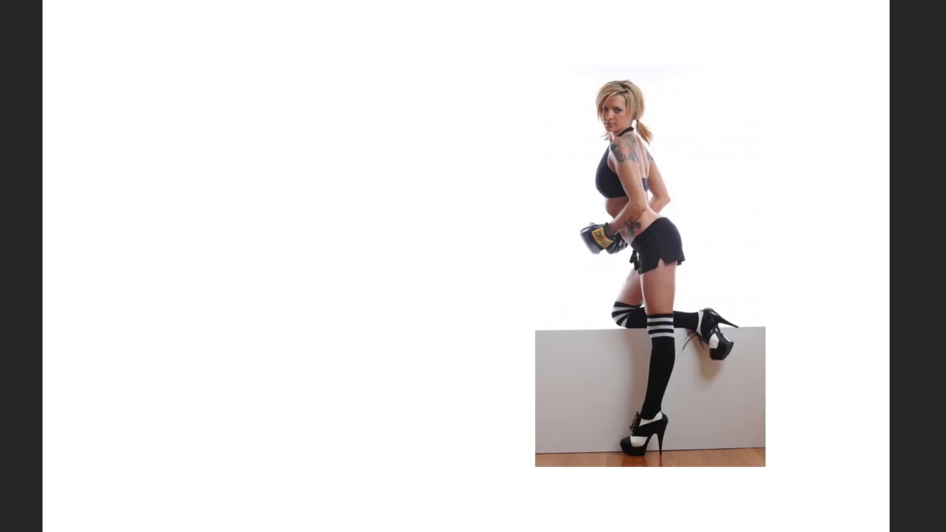
Step: Sketch a gesture drawing of the boxing-glove model with loose lines for torso, arms, legs, head, bun and ponytail
mouse_move(330, 122)
mouse_down()
mouse_move(379, 220)
mouse_move(340, 264)
mouse_move(378, 291)
mouse_move(391, 401)
mouse_move(408, 397)
mouse_move(393, 504)
mouse_up()
mouse_move(318, 250)
mouse_down()
mouse_move(324, 303)
mouse_move(352, 381)
mouse_up()
drag(404, 341, 450, 394)
mouse_move(345, 143)
mouse_down()
mouse_move(339, 187)
mouse_move(305, 264)
mouse_move(285, 254)
mouse_up()
mouse_move(383, 152)
mouse_down()
mouse_move(402, 199)
mouse_move(372, 205)
mouse_up()
mouse_move(340, 11)
mouse_down()
mouse_move(319, 62)
mouse_move(367, 32)
mouse_move(327, 31)
mouse_move(327, 81)
mouse_move(354, 84)
mouse_up()
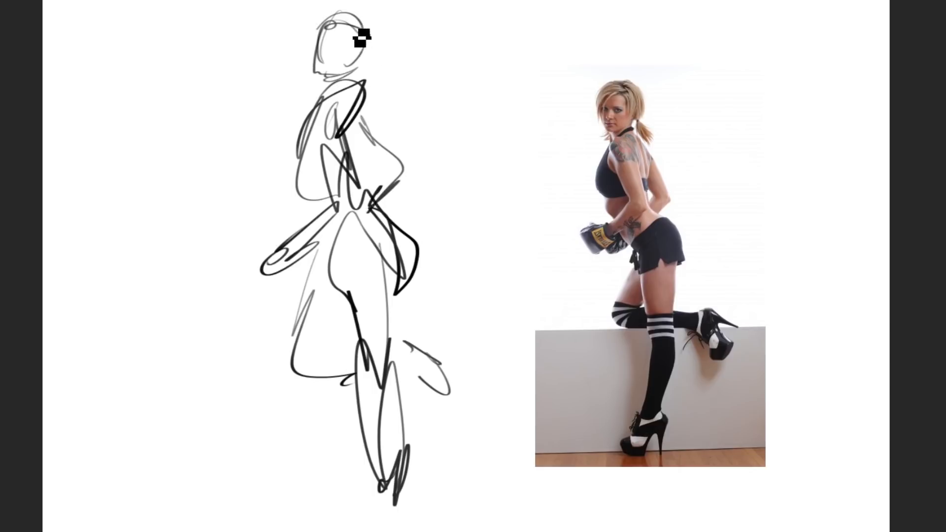
mouse_move(362, 39)
mouse_down()
mouse_move(344, 31)
mouse_move(318, 49)
mouse_move(357, 23)
mouse_move(385, 36)
mouse_up()
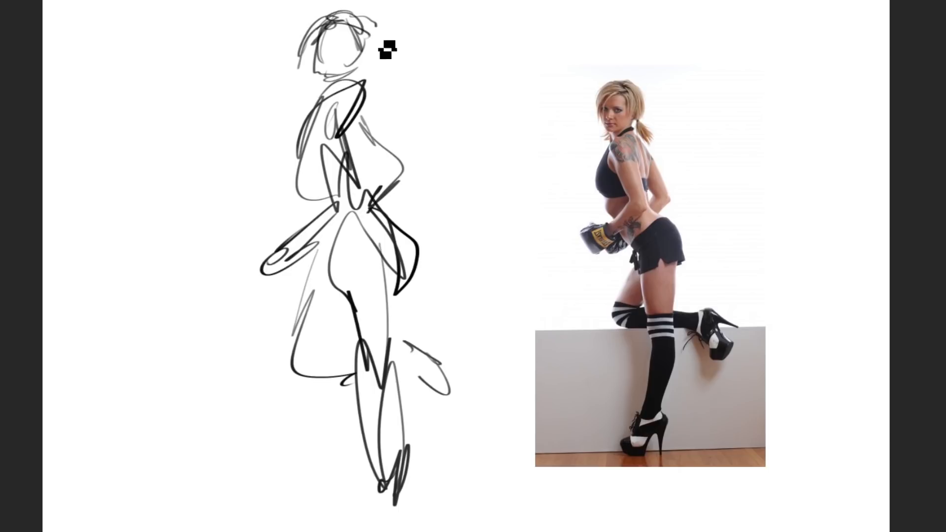
drag(382, 90, 386, 106)
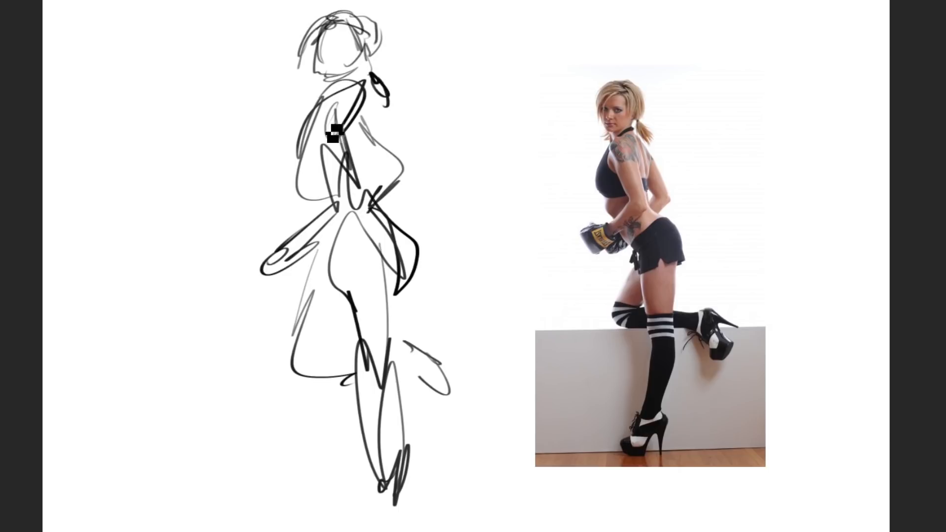
Step: Reinforce the boxer sketch's chest, hip and leg contours and add the raised shoe and the standing foot
mouse_move(323, 98)
mouse_down()
mouse_move(300, 160)
mouse_move(318, 234)
mouse_up()
drag(368, 196, 423, 273)
mouse_move(339, 233)
mouse_down()
mouse_move(348, 302)
mouse_move(359, 303)
mouse_up()
drag(353, 301, 368, 373)
mouse_move(386, 296)
mouse_down()
mouse_move(408, 390)
mouse_move(399, 448)
mouse_move(389, 417)
mouse_move(392, 461)
mouse_up()
mouse_move(374, 381)
mouse_down()
mouse_move(385, 487)
mouse_move(397, 495)
mouse_up()
drag(341, 324, 345, 333)
drag(343, 301, 332, 323)
mouse_move(317, 250)
mouse_down()
mouse_move(294, 352)
mouse_move(326, 372)
mouse_up()
mouse_move(334, 346)
mouse_down()
mouse_move(436, 336)
mouse_move(449, 399)
mouse_up()
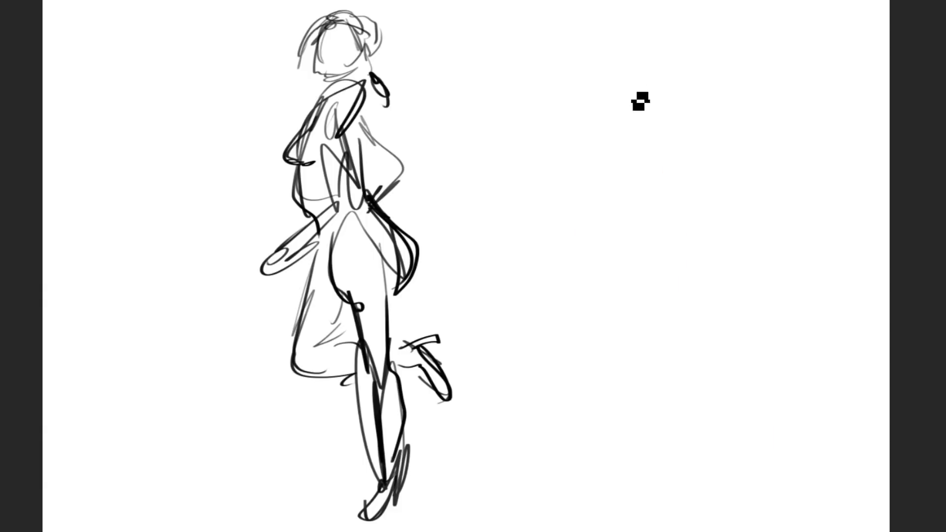
Step: Sketch the axe-holding man's head, shoulders, torso and wide-set legs from behind, beside the first figure
mouse_move(660, 84)
mouse_down()
mouse_move(676, 110)
mouse_move(631, 124)
mouse_move(719, 156)
mouse_move(700, 132)
mouse_move(666, 229)
mouse_move(660, 126)
mouse_move(614, 144)
mouse_move(613, 266)
mouse_move(690, 236)
mouse_move(683, 248)
mouse_move(696, 342)
mouse_up()
mouse_move(692, 290)
mouse_down()
mouse_move(766, 454)
mouse_move(763, 476)
mouse_up()
drag(698, 401, 753, 498)
mouse_move(602, 257)
mouse_down()
mouse_move(601, 295)
mouse_move(582, 502)
mouse_up()
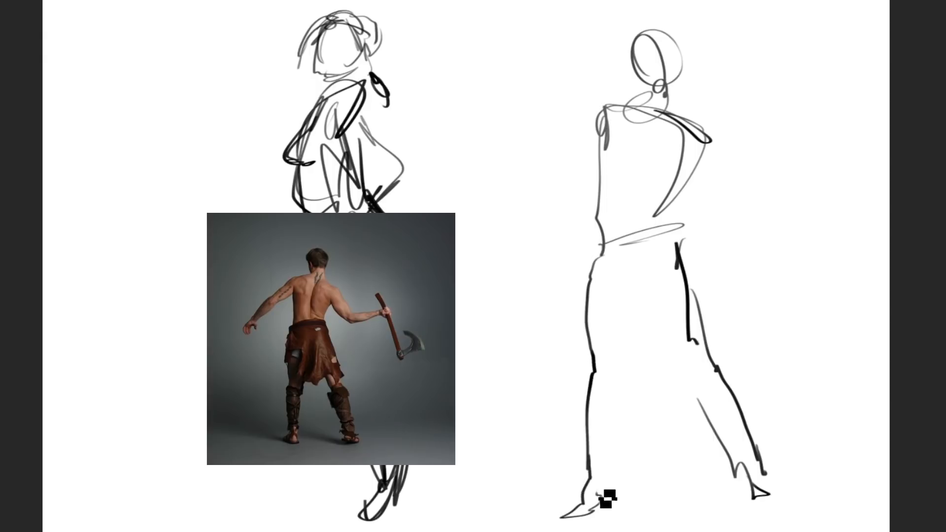
drag(641, 305, 605, 470)
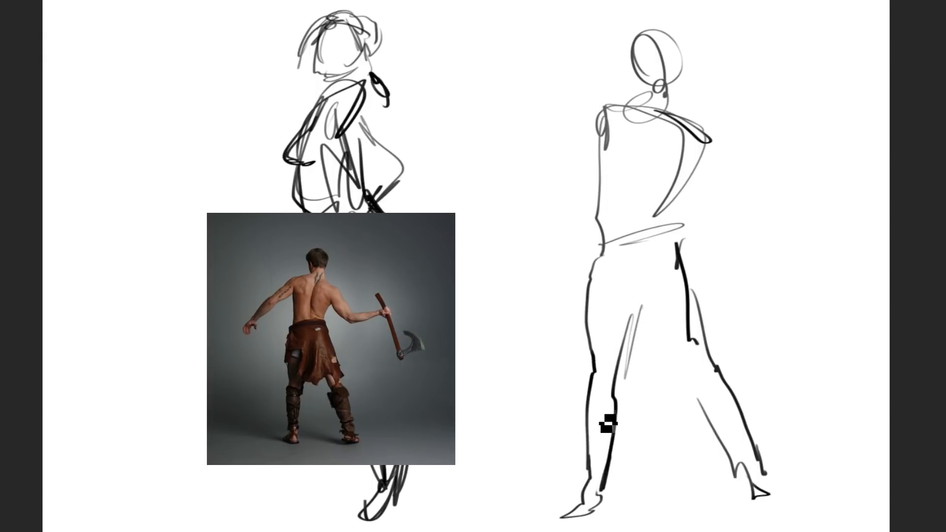
Step: Add both outstretched arms, the spine curve and the belt line to the axe-holding man's sketch
mouse_move(692, 175)
mouse_down()
mouse_move(717, 226)
mouse_move(818, 223)
mouse_up()
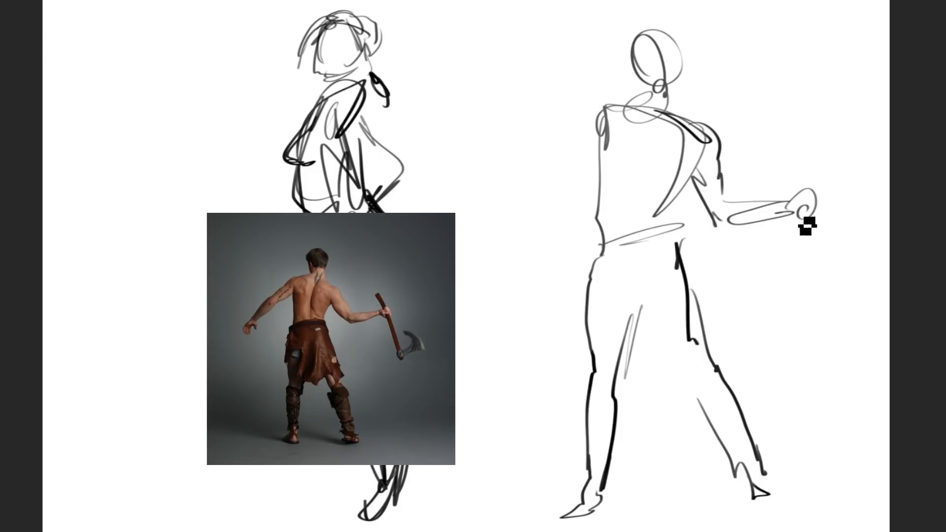
mouse_move(613, 118)
mouse_down()
mouse_move(571, 175)
mouse_move(546, 169)
mouse_move(488, 207)
mouse_up()
mouse_move(542, 165)
mouse_down()
mouse_move(500, 217)
mouse_move(496, 205)
mouse_up()
mouse_move(671, 126)
mouse_down()
mouse_move(654, 199)
mouse_move(644, 228)
mouse_up()
mouse_move(602, 144)
mouse_down()
mouse_move(605, 236)
mouse_move(625, 255)
mouse_move(623, 243)
mouse_move(682, 228)
mouse_up()
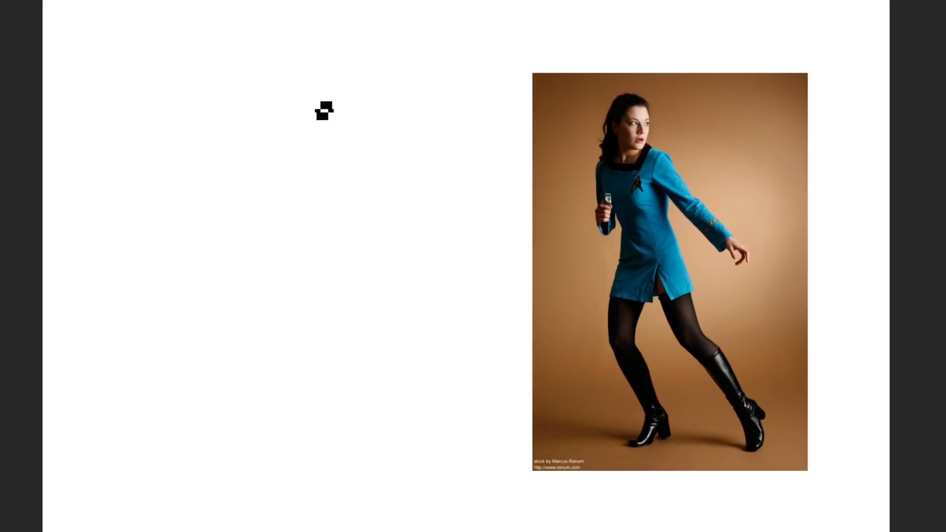
Step: On a blank canvas, sketch the head, hair, collar, shoulders and upper torso of the woman in the blue dress
mouse_move(323, 110)
mouse_down()
mouse_move(342, 81)
mouse_move(313, 144)
mouse_up()
drag(377, 100, 376, 120)
mouse_move(389, 98)
mouse_down()
mouse_move(393, 169)
mouse_move(384, 172)
mouse_up()
drag(327, 186, 340, 93)
drag(302, 61, 323, 89)
drag(307, 39, 347, 91)
drag(342, 25, 340, 76)
Step: Sketch the blue-dress woman's side contour and both legs in a wide lunging stance
mouse_move(343, 90)
mouse_down()
mouse_move(325, 133)
mouse_move(349, 192)
mouse_move(324, 286)
mouse_move(354, 401)
mouse_move(340, 430)
mouse_move(367, 412)
mouse_up()
mouse_move(342, 299)
mouse_down()
mouse_move(363, 328)
mouse_move(374, 259)
mouse_move(408, 226)
mouse_up()
drag(402, 191, 465, 363)
drag(429, 335, 483, 415)
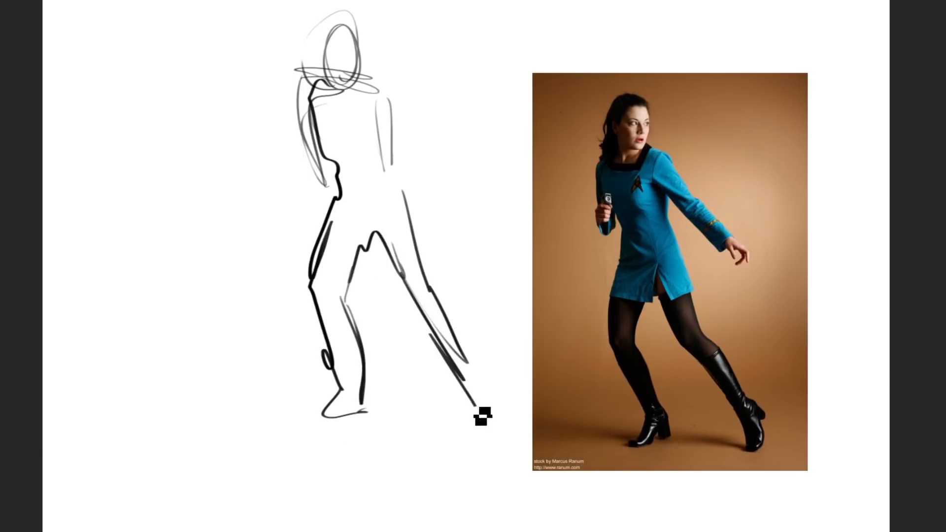
Step: Draw the blue-dress woman's extended arm and bent arm with hands, and mark the eye line on her face
mouse_move(384, 84)
mouse_down()
mouse_move(439, 167)
mouse_move(407, 143)
mouse_move(430, 173)
mouse_move(430, 147)
mouse_move(450, 184)
mouse_up()
drag(424, 133, 483, 214)
drag(308, 91, 314, 161)
drag(339, 44, 367, 46)
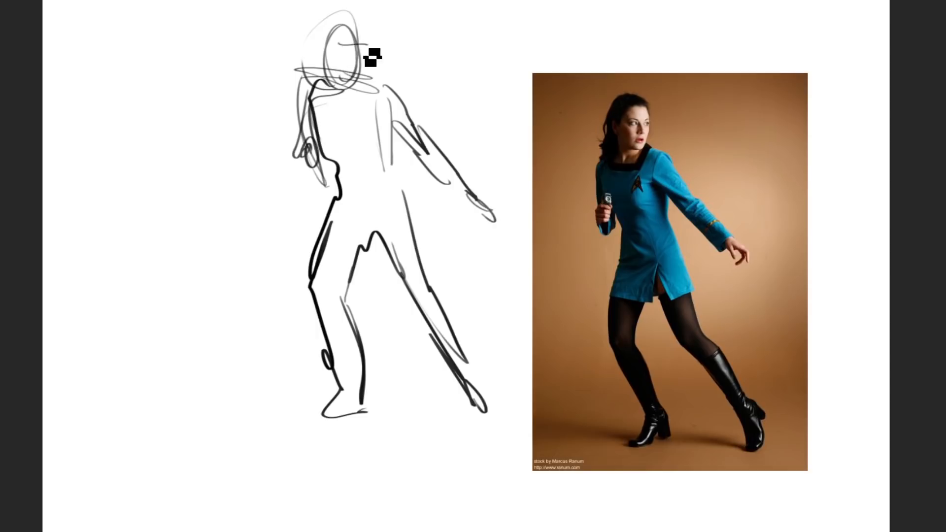
Step: Outline the dress on the lunging woman with its neckline, sides, flared skirt and hem
mouse_move(365, 82)
mouse_down()
mouse_move(323, 82)
mouse_move(310, 115)
mouse_move(341, 145)
mouse_up()
drag(387, 112, 387, 169)
mouse_move(387, 170)
mouse_down()
mouse_move(419, 240)
mouse_move(421, 260)
mouse_up()
drag(405, 213, 423, 260)
drag(421, 262, 328, 258)
Step: Strengthen the lunging woman's hip line and redraw her bent front leg and foot with darker contours
drag(340, 195, 315, 290)
drag(357, 257, 334, 305)
drag(337, 303, 363, 364)
drag(356, 388, 320, 300)
drag(325, 341, 341, 389)
mouse_move(333, 371)
mouse_down()
mouse_move(356, 395)
mouse_move(352, 410)
mouse_move(366, 410)
mouse_up()
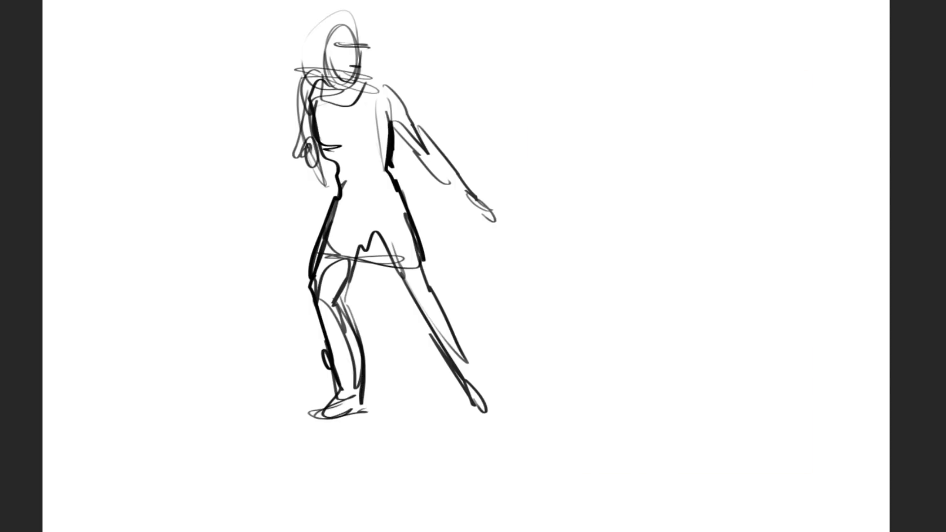
Step: Sketch the spear-wielding man in the red tunic beside the lunging woman, with head, torso, legs and arms
mouse_move(679, 122)
mouse_down()
mouse_move(695, 78)
mouse_move(688, 126)
mouse_up()
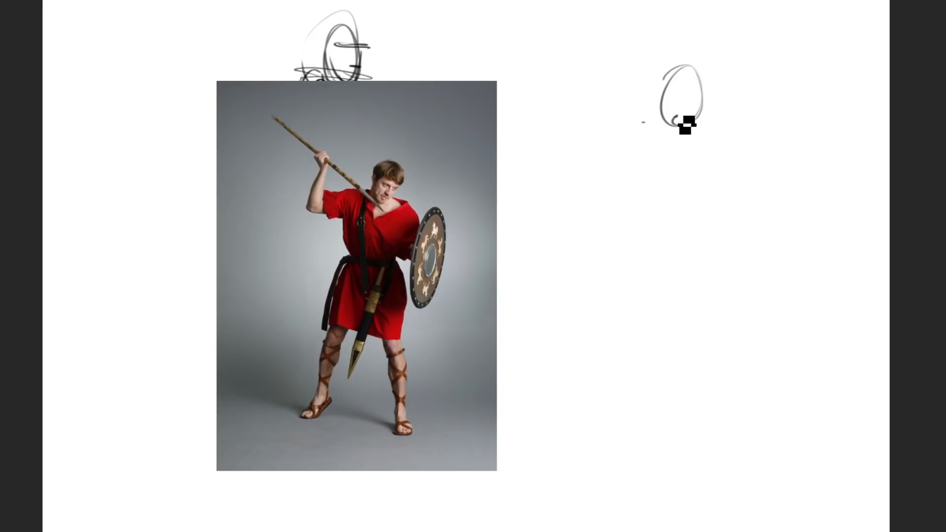
mouse_move(625, 113)
mouse_down()
mouse_move(690, 118)
mouse_move(741, 171)
mouse_move(667, 238)
mouse_up()
mouse_move(670, 237)
mouse_down()
mouse_move(640, 129)
mouse_move(619, 260)
mouse_move(691, 260)
mouse_move(646, 236)
mouse_move(609, 264)
mouse_move(602, 344)
mouse_move(572, 395)
mouse_move(555, 472)
mouse_move(544, 471)
mouse_move(690, 364)
mouse_move(687, 389)
mouse_up()
drag(705, 287, 675, 495)
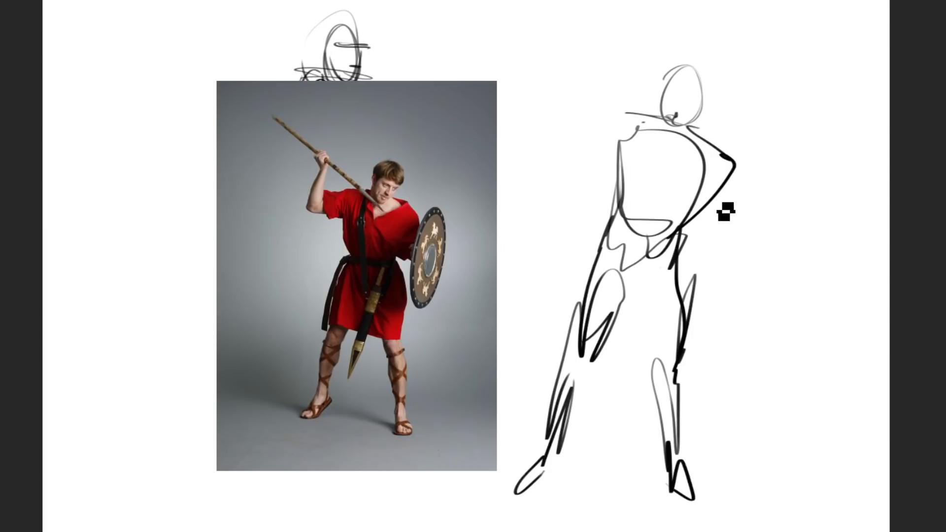
mouse_move(750, 222)
mouse_down()
mouse_move(774, 253)
mouse_move(731, 262)
mouse_up()
mouse_move(631, 129)
mouse_down()
mouse_move(609, 151)
mouse_move(574, 152)
mouse_move(582, 105)
mouse_move(574, 84)
mouse_move(685, 175)
mouse_up()
mouse_move(589, 101)
mouse_down()
mouse_move(502, 19)
mouse_move(608, 96)
mouse_move(708, 106)
mouse_move(679, 83)
mouse_up()
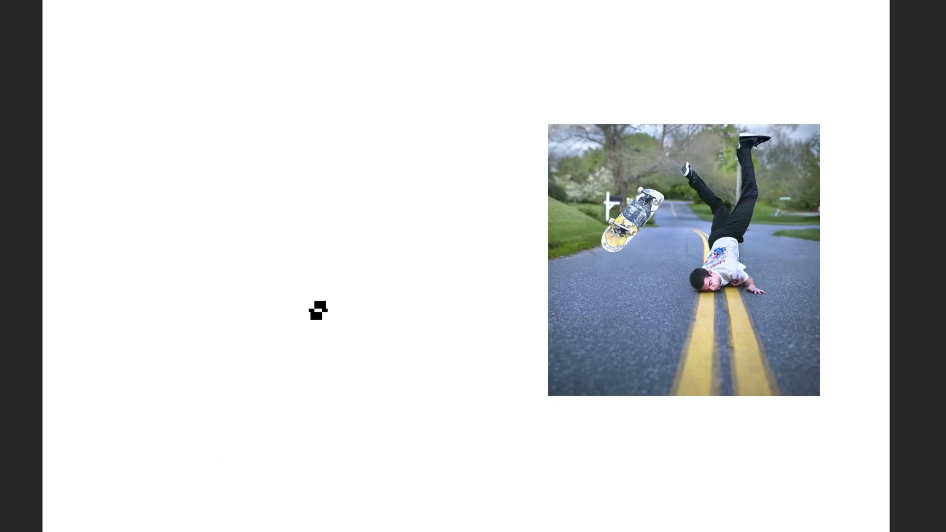
Step: On a blank canvas, sketch the upside-down skateboarder with head on the ground, torso, supporting arm and both legs raised
mouse_move(304, 344)
mouse_down()
mouse_move(357, 271)
mouse_move(340, 367)
mouse_move(359, 371)
mouse_move(305, 405)
mouse_move(334, 376)
mouse_move(386, 374)
mouse_move(384, 404)
mouse_move(449, 398)
mouse_move(405, 435)
mouse_move(402, 416)
mouse_move(323, 414)
mouse_move(346, 405)
mouse_up()
mouse_move(380, 268)
mouse_down()
mouse_move(403, 232)
mouse_move(413, 165)
mouse_move(435, 118)
mouse_move(382, 148)
mouse_move(371, 168)
mouse_up()
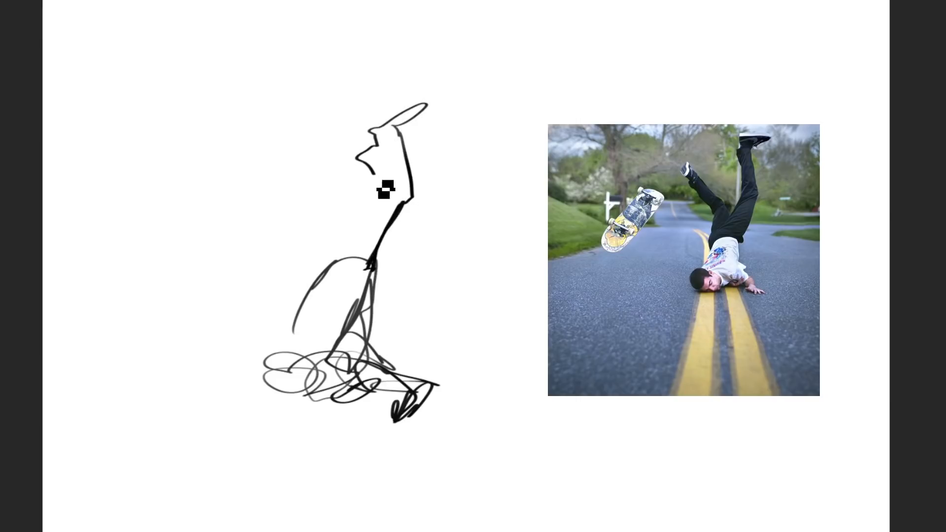
mouse_move(387, 199)
mouse_down()
mouse_move(359, 241)
mouse_move(344, 202)
mouse_move(271, 159)
mouse_move(282, 206)
mouse_up()
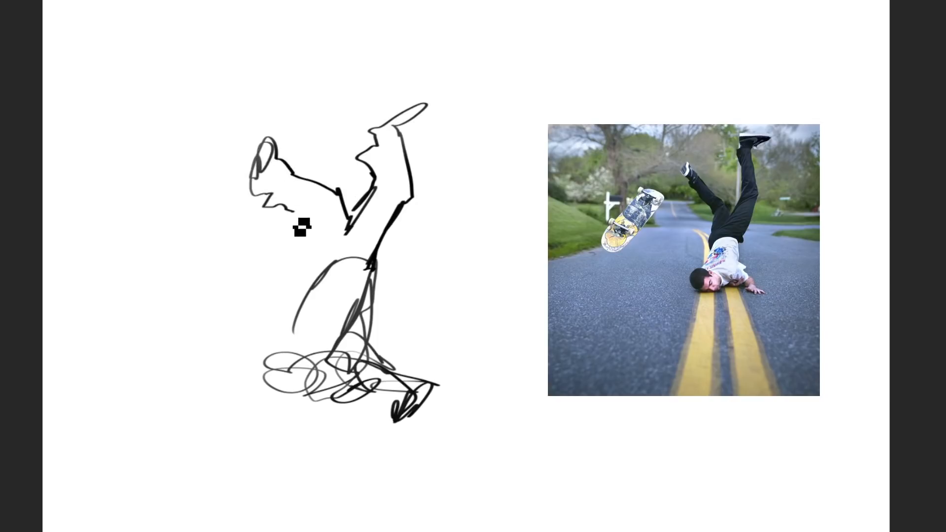
mouse_move(331, 249)
mouse_down()
mouse_move(355, 253)
mouse_move(323, 277)
mouse_move(296, 397)
mouse_move(300, 406)
mouse_move(311, 377)
mouse_move(329, 402)
mouse_up()
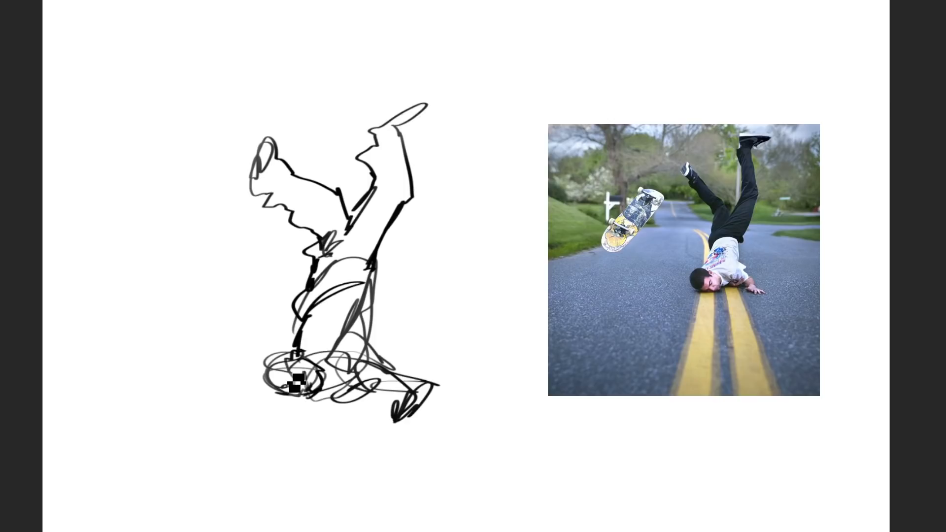
drag(434, 391, 397, 444)
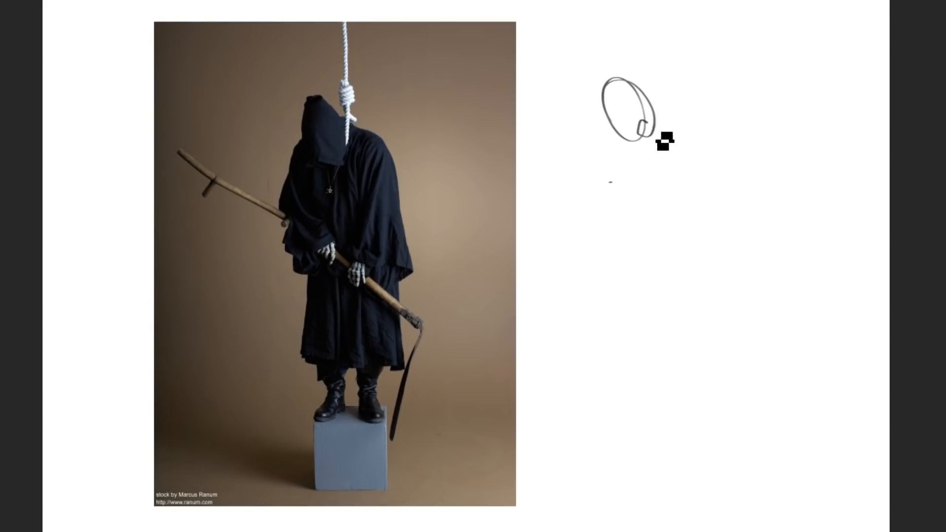
Step: Sketch the hooded reaper's head, shoulders, long robe, boots and both hanging arms beside the skateboarder
mouse_move(665, 141)
mouse_down()
mouse_move(621, 131)
mouse_move(610, 197)
mouse_move(694, 192)
mouse_move(718, 387)
mouse_up()
mouse_move(591, 417)
mouse_down()
mouse_move(716, 456)
mouse_move(700, 410)
mouse_move(681, 419)
mouse_move(708, 421)
mouse_move(705, 453)
mouse_move(691, 431)
mouse_move(684, 526)
mouse_move(640, 396)
mouse_move(620, 397)
mouse_move(626, 482)
mouse_up()
mouse_move(701, 191)
mouse_down()
mouse_move(708, 239)
mouse_move(688, 208)
mouse_move(664, 310)
mouse_move(682, 320)
mouse_up()
mouse_move(600, 152)
mouse_down()
mouse_move(586, 246)
mouse_move(608, 294)
mouse_move(618, 287)
mouse_move(630, 294)
mouse_move(577, 215)
mouse_move(609, 290)
mouse_up()
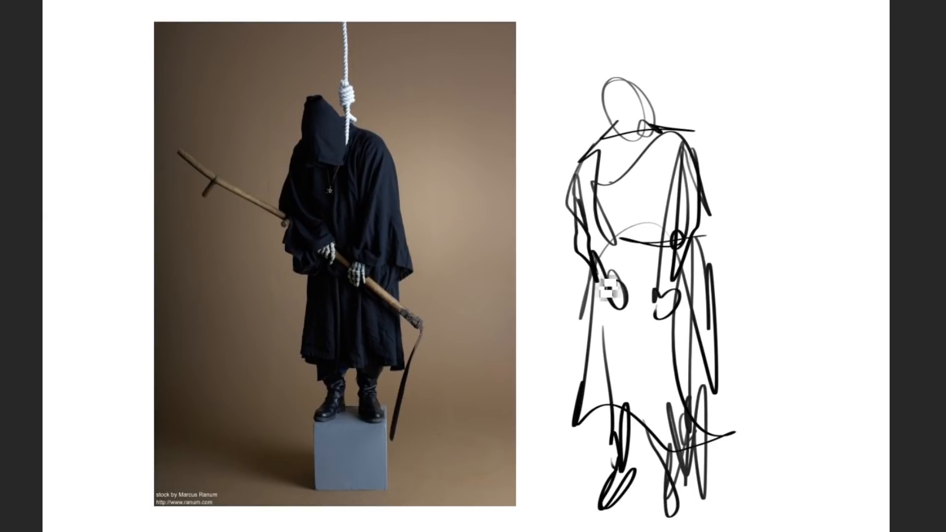
Step: Add waist and chest folds to the reaper's robe, then draw the hood edge and the noose rope
drag(605, 215, 618, 205)
drag(653, 133, 642, 200)
drag(671, 139, 649, 217)
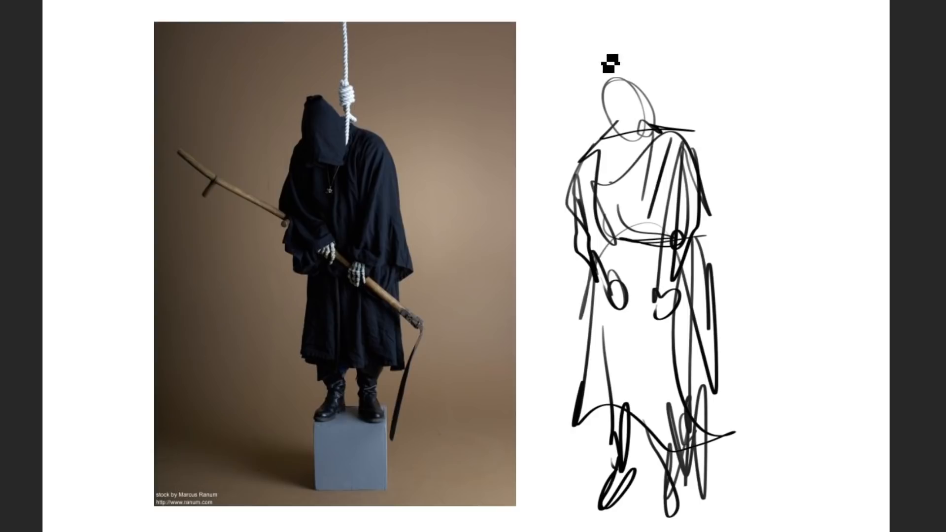
drag(611, 116, 659, 132)
drag(647, 35, 654, 112)
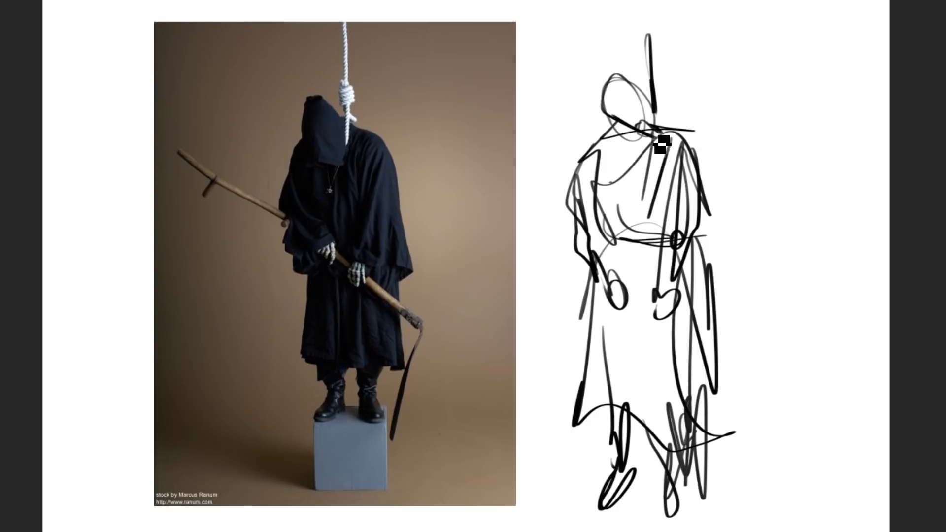
mouse_move(644, 80)
mouse_down()
mouse_move(647, 35)
mouse_move(661, 105)
mouse_up()
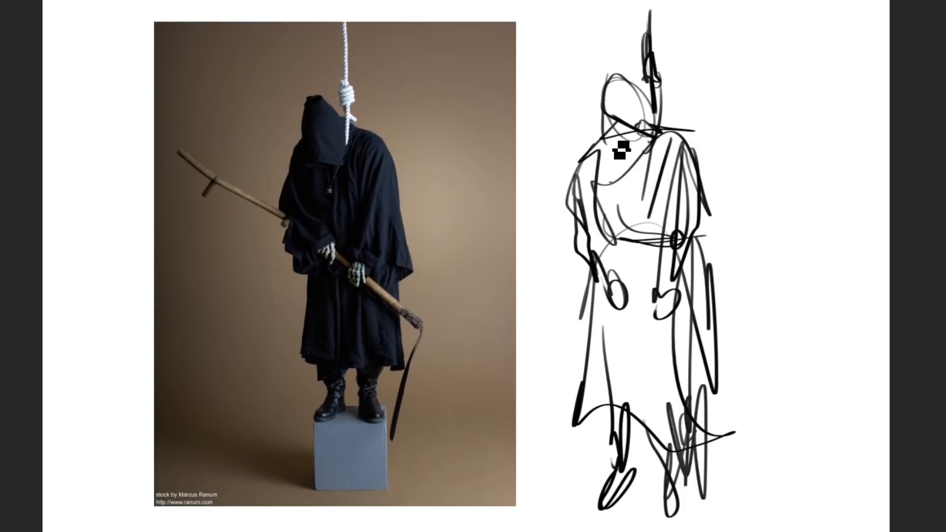
Step: Draw the reaper's scythe across the figure, with its handle on both sides of the hands and its blade
mouse_move(561, 222)
mouse_down()
mouse_move(621, 309)
mouse_move(735, 352)
mouse_up()
drag(663, 311, 744, 364)
mouse_move(520, 227)
mouse_down()
mouse_move(599, 271)
mouse_move(591, 269)
mouse_up()
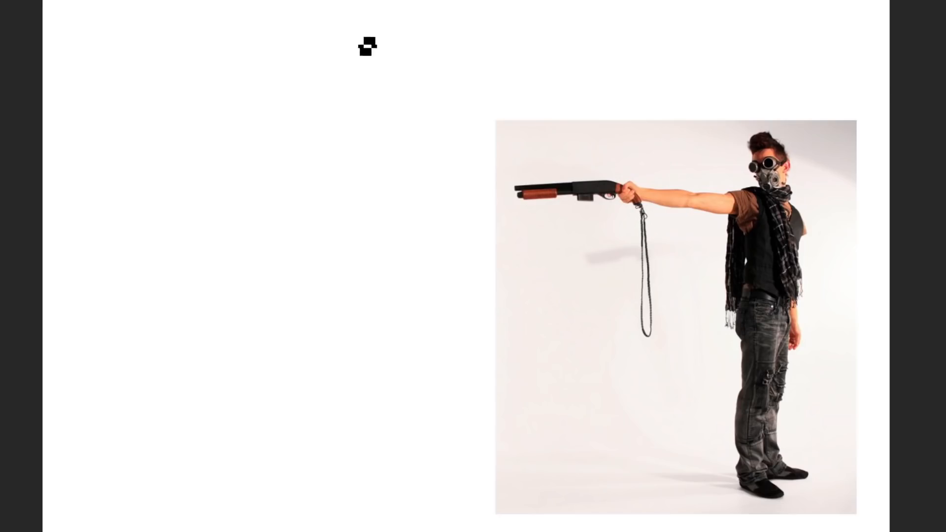
Step: On a blank canvas, sketch the shotgun-holding man's tilted head, neck, chest, back and waist
mouse_move(368, 44)
mouse_down()
mouse_move(407, 58)
mouse_move(367, 70)
mouse_move(387, 54)
mouse_move(407, 96)
mouse_up()
mouse_move(370, 92)
mouse_down()
mouse_move(414, 108)
mouse_move(391, 111)
mouse_move(435, 134)
mouse_move(429, 125)
mouse_move(422, 185)
mouse_move(415, 139)
mouse_move(354, 140)
mouse_move(363, 181)
mouse_move(397, 192)
mouse_up()
drag(429, 142, 375, 256)
mouse_move(340, 187)
mouse_down()
mouse_move(349, 245)
mouse_move(325, 285)
mouse_move(336, 343)
mouse_move(354, 290)
mouse_up()
Step: Sketch the shotgun-holding man's hips, both standing legs and feet
drag(375, 242, 347, 356)
drag(363, 310, 353, 356)
drag(335, 316, 353, 356)
drag(335, 345, 337, 426)
mouse_move(339, 373)
mouse_down()
mouse_move(353, 394)
mouse_move(335, 496)
mouse_up()
mouse_move(392, 265)
mouse_down()
mouse_move(369, 449)
mouse_move(339, 483)
mouse_move(340, 508)
mouse_move(334, 479)
mouse_move(377, 493)
mouse_up()
drag(368, 450, 364, 477)
Step: Draw the man's outstretched arm, his hanging arm and the gun in his raised hand
mouse_move(354, 152)
mouse_down()
mouse_move(330, 111)
mouse_move(306, 118)
mouse_move(294, 136)
mouse_move(261, 107)
mouse_move(287, 125)
mouse_move(183, 119)
mouse_up()
mouse_move(411, 190)
mouse_down()
mouse_move(406, 253)
mouse_move(424, 303)
mouse_up()
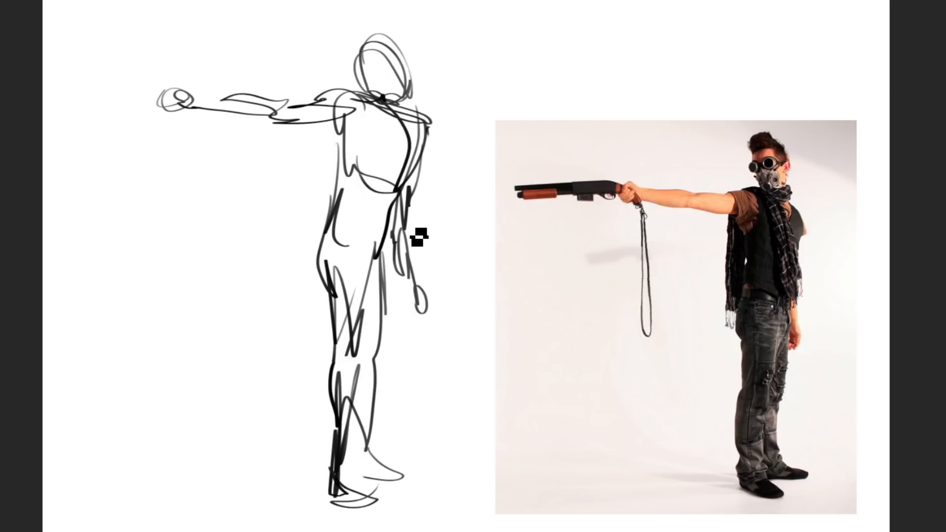
mouse_move(163, 92)
mouse_down()
mouse_move(181, 105)
mouse_move(207, 91)
mouse_move(97, 89)
mouse_move(181, 91)
mouse_move(212, 134)
mouse_move(196, 139)
mouse_move(202, 110)
mouse_up()
Step: Add the goggles, mask and hanging scarf to the man holding the gun
mouse_move(358, 68)
mouse_down()
mouse_move(374, 36)
mouse_move(394, 41)
mouse_up()
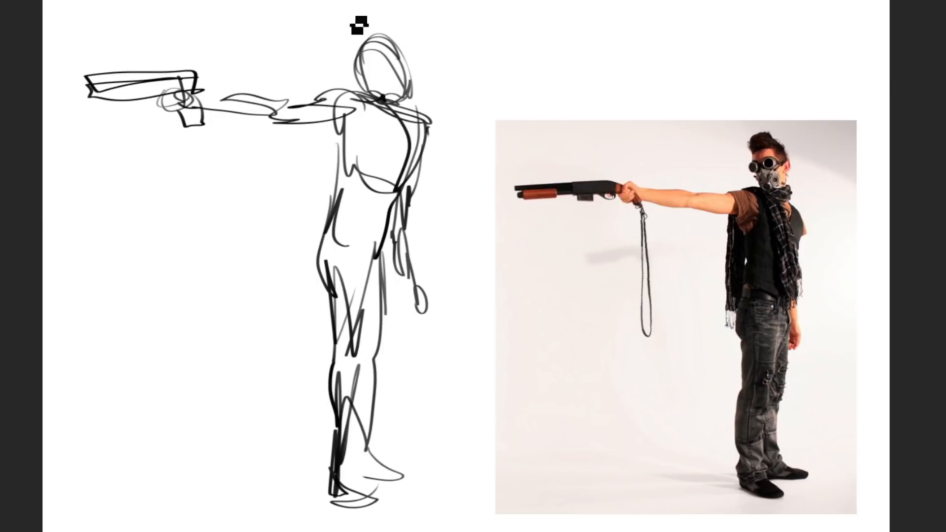
mouse_move(382, 59)
mouse_down()
mouse_move(385, 70)
mouse_move(374, 70)
mouse_move(406, 75)
mouse_move(383, 99)
mouse_move(401, 114)
mouse_move(349, 138)
mouse_up()
drag(341, 92, 334, 188)
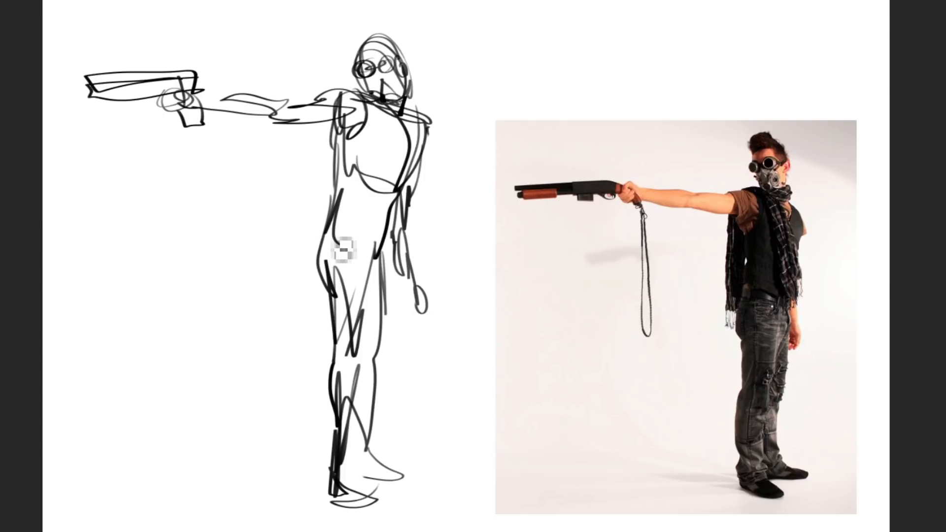
Step: Sketch the red-suited dancer's shoulders, long jacket, striding legs and extended arm beside the gunman
mouse_move(627, 129)
mouse_down()
mouse_move(649, 118)
mouse_move(697, 120)
mouse_move(686, 252)
mouse_move(691, 241)
mouse_move(743, 466)
mouse_move(734, 443)
mouse_move(733, 481)
mouse_move(663, 362)
mouse_move(730, 471)
mouse_move(752, 487)
mouse_move(643, 352)
mouse_move(633, 375)
mouse_move(608, 380)
mouse_move(619, 481)
mouse_up()
mouse_move(595, 190)
mouse_down()
mouse_move(625, 112)
mouse_move(610, 113)
mouse_move(585, 204)
mouse_up()
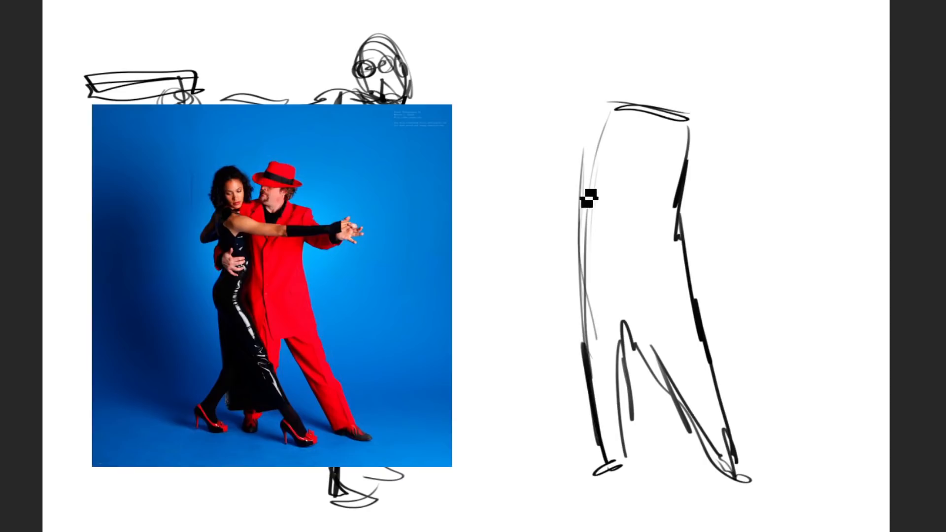
mouse_move(686, 156)
mouse_down()
mouse_move(711, 139)
mouse_move(690, 203)
mouse_move(718, 234)
mouse_move(723, 160)
mouse_move(754, 210)
mouse_move(780, 185)
mouse_move(743, 218)
mouse_move(747, 200)
mouse_move(783, 184)
mouse_move(792, 191)
mouse_move(783, 214)
mouse_move(809, 213)
mouse_move(813, 189)
mouse_move(802, 192)
mouse_move(828, 192)
mouse_up()
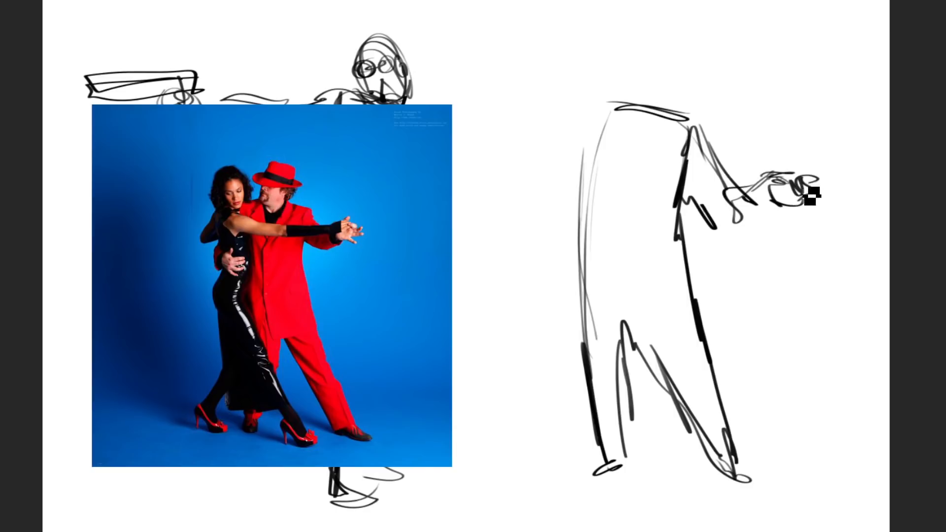
Step: Sketch the female dancer's head, torso, arms and hips pressed against her partner
mouse_move(617, 120)
mouse_down()
mouse_move(551, 183)
mouse_move(541, 218)
mouse_move(559, 207)
mouse_move(562, 237)
mouse_up()
mouse_move(526, 96)
mouse_down()
mouse_move(578, 90)
mouse_move(548, 80)
mouse_move(539, 105)
mouse_move(573, 88)
mouse_move(555, 165)
mouse_move(559, 201)
mouse_up()
mouse_move(577, 138)
mouse_down()
mouse_move(608, 220)
mouse_move(522, 308)
mouse_move(596, 315)
mouse_move(578, 393)
mouse_up()
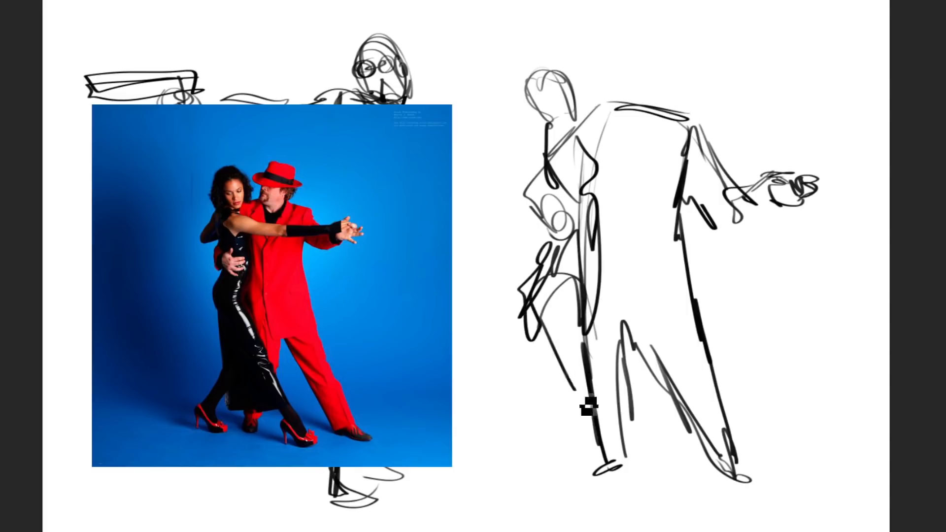
Step: Draw the female dancer's two extended legs and shoes, and add the male dancer's head
drag(551, 319, 602, 409)
drag(583, 308, 621, 424)
drag(592, 365, 631, 462)
mouse_move(590, 400)
mouse_down()
mouse_move(633, 474)
mouse_move(629, 457)
mouse_up()
drag(546, 321, 557, 389)
drag(548, 345, 555, 405)
drag(553, 404, 521, 467)
drag(548, 424, 515, 488)
drag(515, 457, 521, 462)
mouse_move(620, 109)
mouse_down()
mouse_move(661, 65)
mouse_move(645, 91)
mouse_move(649, 105)
mouse_up()
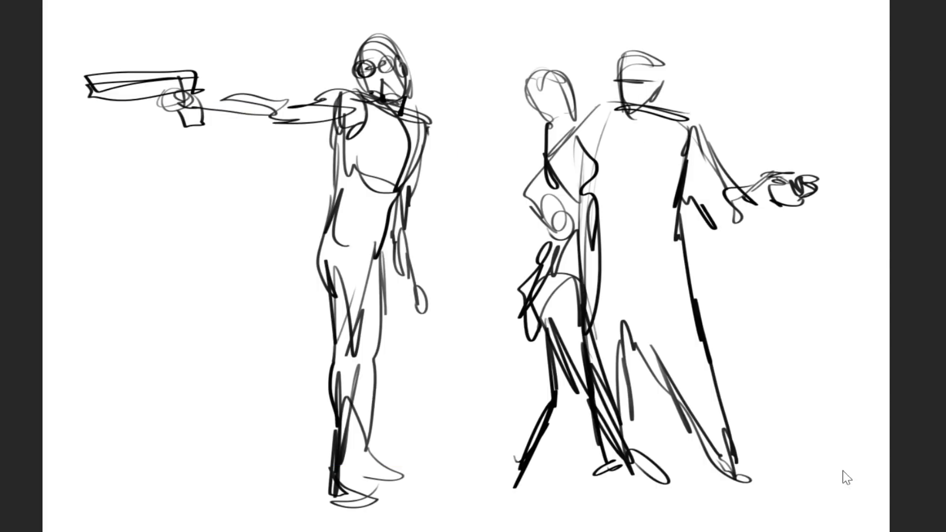
Step: Clear the canvas and sketch the flying man's torso, hips and trailing legs
key(Delete)
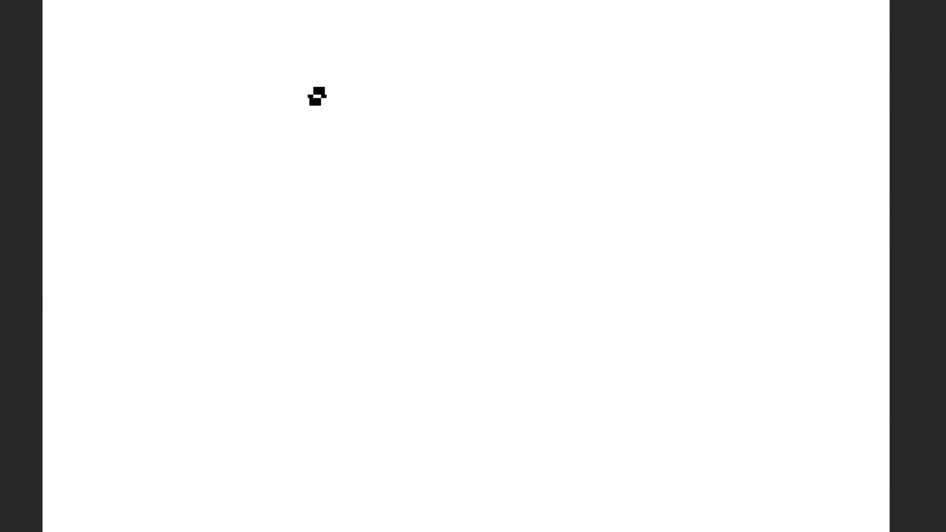
mouse_move(294, 133)
mouse_down()
mouse_move(315, 163)
mouse_move(382, 148)
mouse_move(489, 205)
mouse_move(412, 246)
mouse_move(556, 271)
mouse_move(534, 193)
mouse_up()
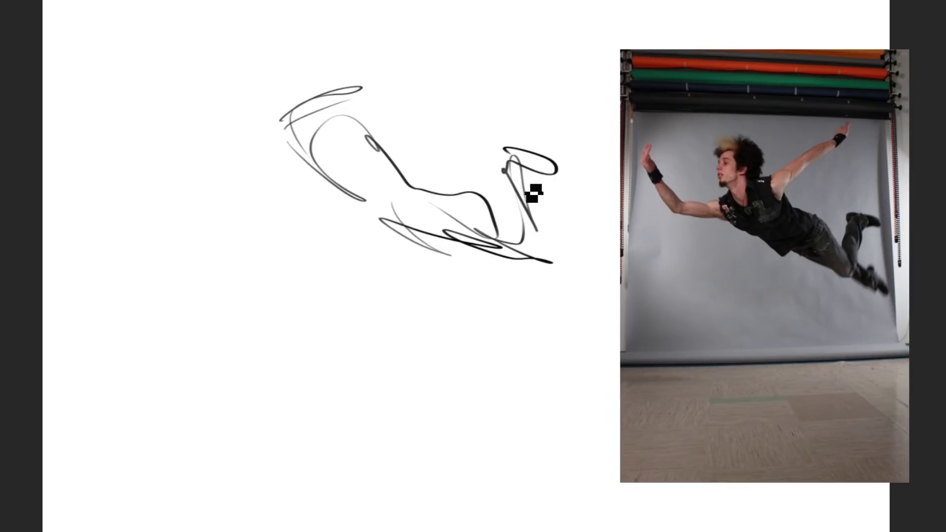
mouse_move(456, 256)
mouse_down()
mouse_move(606, 345)
mouse_move(522, 283)
mouse_up()
Step: Add both outstretched arms, firmer torso contours, and the head with bushy hair to the flying man
mouse_move(315, 121)
mouse_down()
mouse_move(228, 196)
mouse_move(213, 154)
mouse_up()
mouse_move(359, 105)
mouse_down()
mouse_move(481, 69)
mouse_move(463, 49)
mouse_up()
drag(365, 213, 363, 205)
drag(354, 211, 417, 175)
drag(366, 98, 388, 202)
mouse_move(283, 72)
mouse_down()
mouse_move(306, 120)
mouse_move(275, 88)
mouse_move(320, 63)
mouse_move(313, 101)
mouse_move(338, 101)
mouse_move(329, 62)
mouse_move(268, 81)
mouse_move(288, 42)
mouse_move(311, 43)
mouse_move(348, 80)
mouse_move(285, 96)
mouse_move(276, 81)
mouse_move(370, 100)
mouse_up()
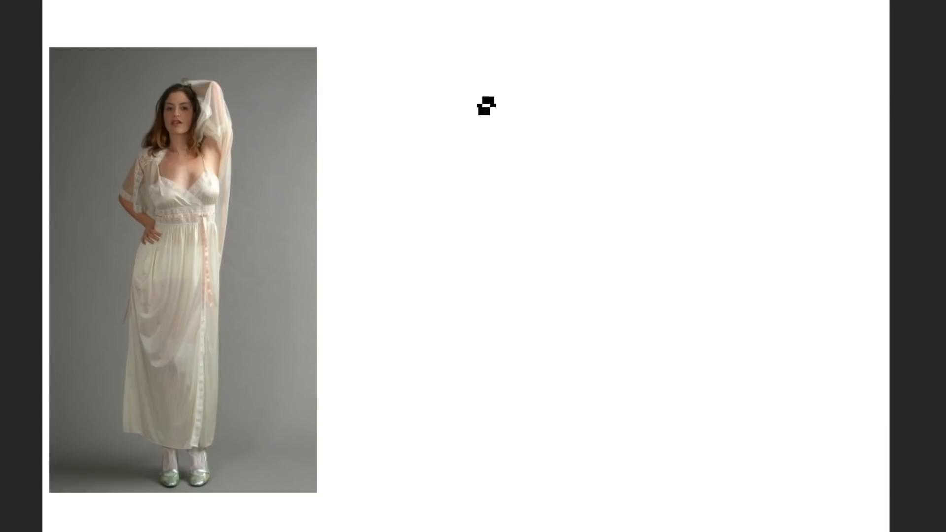
Step: On a blank canvas, sketch the woman in the long white gown with one arm raised and one hand on her hip
mouse_move(476, 93)
mouse_down()
mouse_move(426, 161)
mouse_move(446, 247)
mouse_move(462, 200)
mouse_move(545, 162)
mouse_move(533, 190)
mouse_move(479, 239)
mouse_move(443, 428)
mouse_move(563, 277)
mouse_move(577, 439)
mouse_move(466, 467)
mouse_move(469, 482)
mouse_move(489, 486)
mouse_move(549, 459)
mouse_move(533, 490)
mouse_up()
mouse_move(570, 261)
mouse_down()
mouse_move(545, 169)
mouse_move(549, 63)
mouse_move(539, 22)
mouse_move(527, 93)
mouse_move(473, 78)
mouse_move(481, 64)
mouse_move(477, 108)
mouse_move(490, 120)
mouse_move(458, 118)
mouse_move(473, 118)
mouse_move(419, 190)
mouse_move(441, 138)
mouse_up()
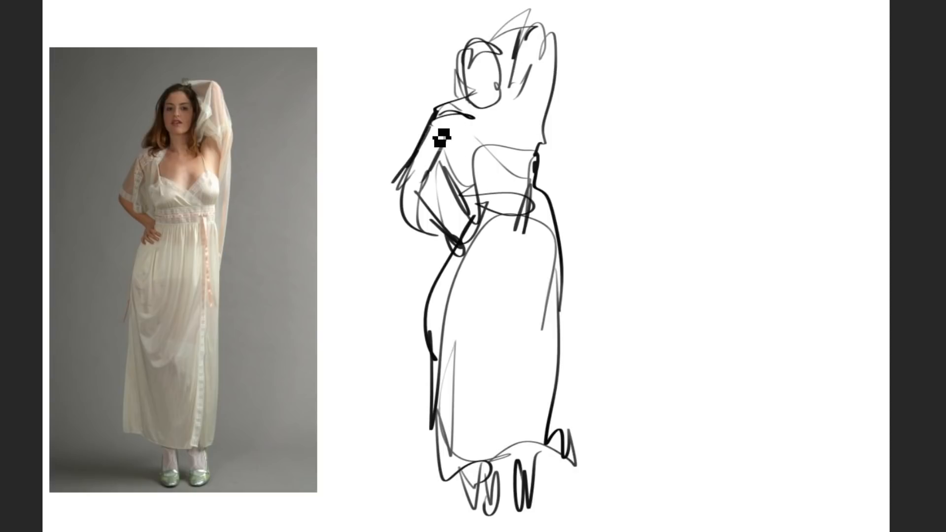
mouse_move(460, 107)
mouse_down()
mouse_move(471, 147)
mouse_move(520, 141)
mouse_up()
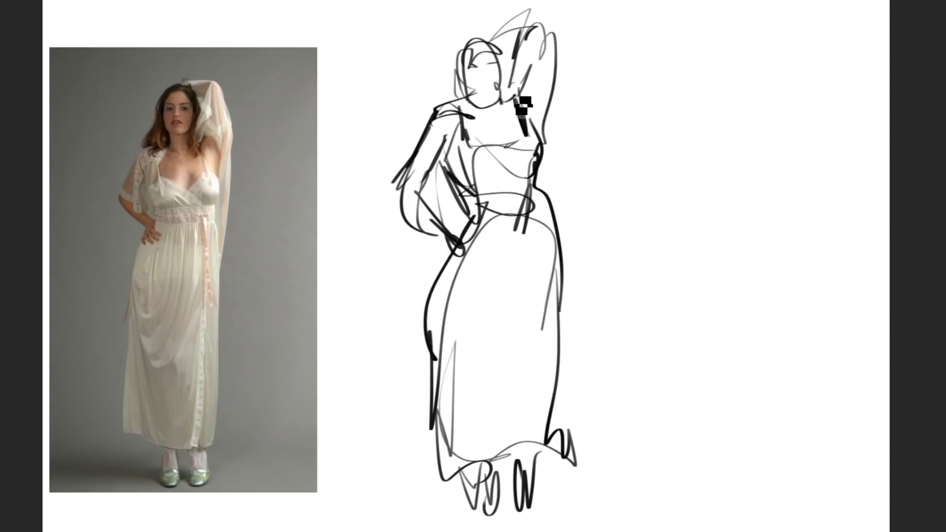
Step: Refine the gown woman's raised arm and hand, bust contours and sleeve with darker strokes
mouse_move(545, 52)
mouse_down()
mouse_move(529, 67)
mouse_move(535, 118)
mouse_up()
drag(556, 59, 538, 122)
drag(554, 17, 535, 37)
drag(536, 28, 499, 32)
drag(538, 151, 521, 167)
drag(496, 149, 474, 176)
drag(455, 122, 442, 159)
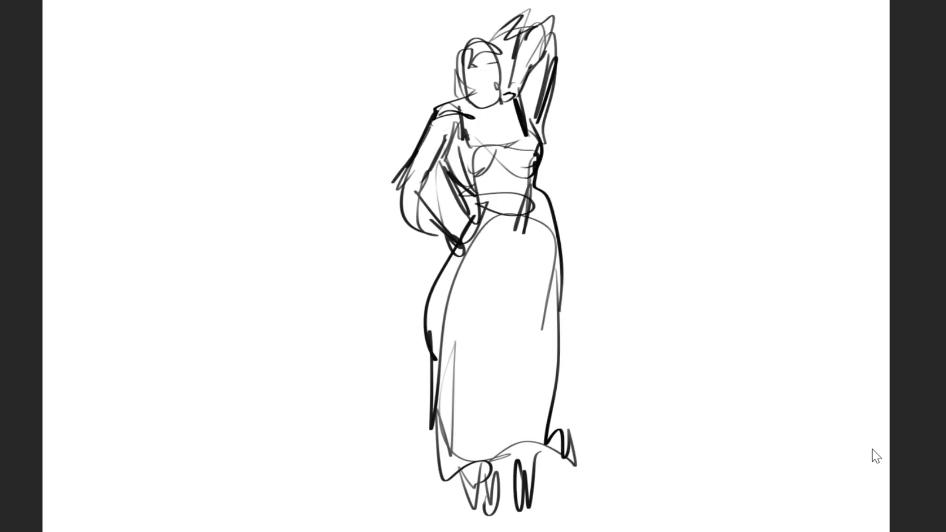
Step: On a blank canvas, sketch the seated woman seen from behind, with both elbows out, hands at her neck, curved back and hips
key(Delete)
mouse_move(282, 134)
mouse_down()
mouse_move(328, 154)
mouse_move(264, 142)
mouse_move(369, 177)
mouse_move(414, 220)
mouse_move(279, 142)
mouse_move(265, 159)
mouse_move(251, 99)
mouse_move(281, 140)
mouse_move(286, 116)
mouse_up()
mouse_move(326, 82)
mouse_down()
mouse_move(348, 117)
mouse_move(311, 139)
mouse_move(302, 123)
mouse_move(334, 141)
mouse_move(270, 158)
mouse_move(273, 236)
mouse_up()
mouse_move(337, 202)
mouse_down()
mouse_move(365, 293)
mouse_move(375, 286)
mouse_move(327, 306)
mouse_move(393, 387)
mouse_move(407, 332)
mouse_move(420, 349)
mouse_move(335, 391)
mouse_up()
mouse_move(311, 347)
mouse_down()
mouse_move(317, 397)
mouse_move(302, 401)
mouse_up()
mouse_move(384, 162)
mouse_down()
mouse_move(366, 141)
mouse_move(349, 149)
mouse_move(260, 99)
mouse_move(273, 123)
mouse_up()
drag(215, 110, 270, 122)
drag(284, 90, 306, 130)
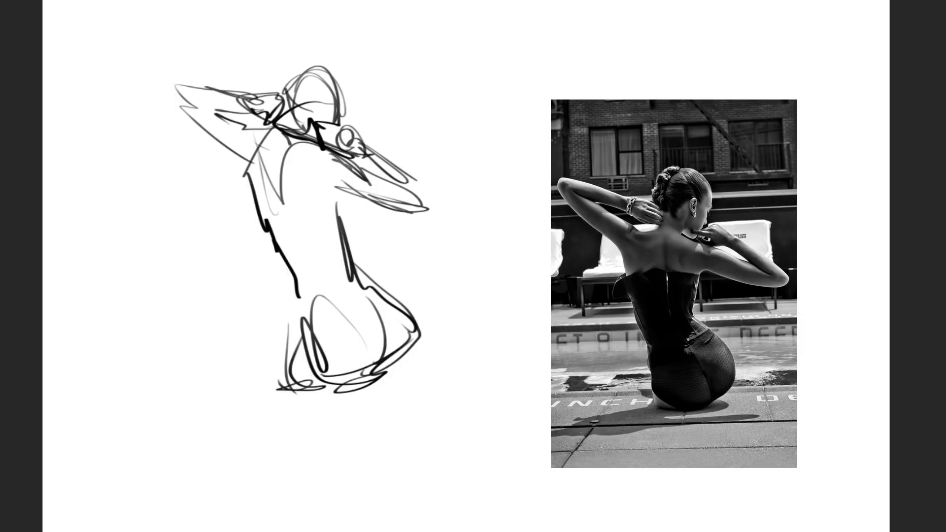
drag(295, 333, 323, 389)
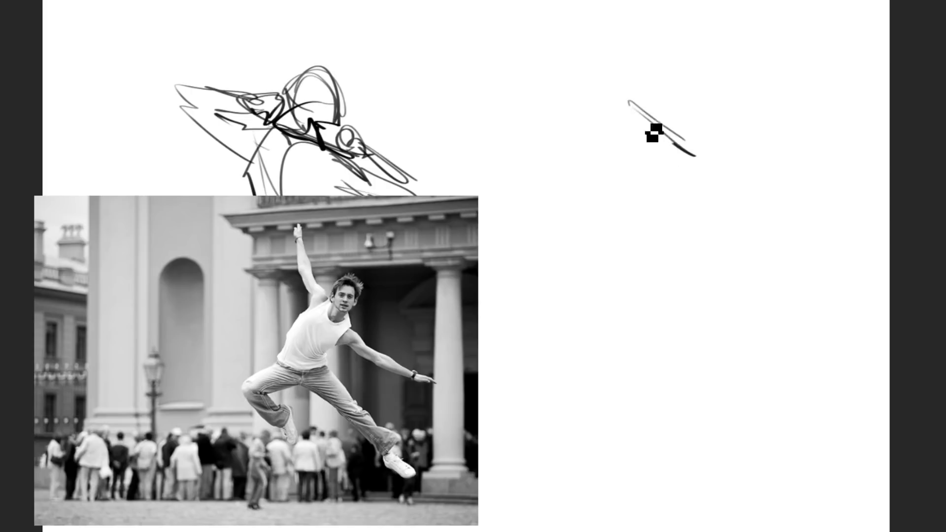
Step: Sketch the leaping man beside her, with tilted torso, bent and extended legs, one arm raised and the other stretched out
mouse_move(646, 121)
mouse_down()
mouse_move(616, 117)
mouse_move(558, 212)
mouse_up()
drag(685, 166, 636, 244)
mouse_move(709, 94)
mouse_down()
mouse_move(692, 140)
mouse_move(703, 179)
mouse_move(657, 259)
mouse_move(661, 287)
mouse_move(666, 309)
mouse_move(770, 428)
mouse_move(743, 456)
mouse_move(733, 432)
mouse_move(641, 350)
mouse_up()
mouse_move(611, 282)
mouse_down()
mouse_move(564, 264)
mouse_move(568, 246)
mouse_up()
mouse_move(557, 225)
mouse_down()
mouse_move(498, 295)
mouse_move(545, 300)
mouse_move(532, 362)
mouse_move(567, 348)
mouse_move(585, 404)
mouse_move(548, 356)
mouse_up()
mouse_move(686, 188)
mouse_down()
mouse_move(764, 264)
mouse_move(779, 241)
mouse_up()
mouse_move(602, 127)
mouse_down()
mouse_move(585, 112)
mouse_move(620, 104)
mouse_move(574, 84)
mouse_move(586, 29)
mouse_up()
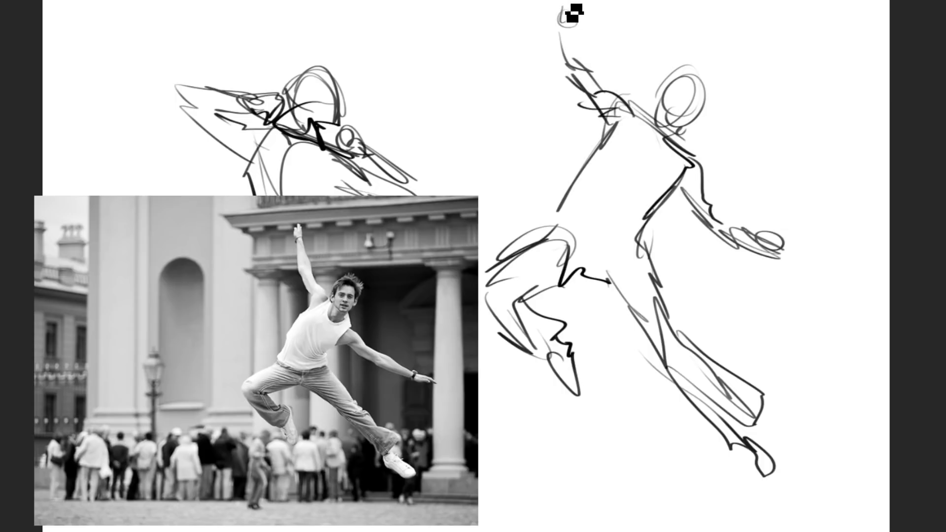
drag(581, 33, 600, 75)
drag(678, 109, 681, 111)
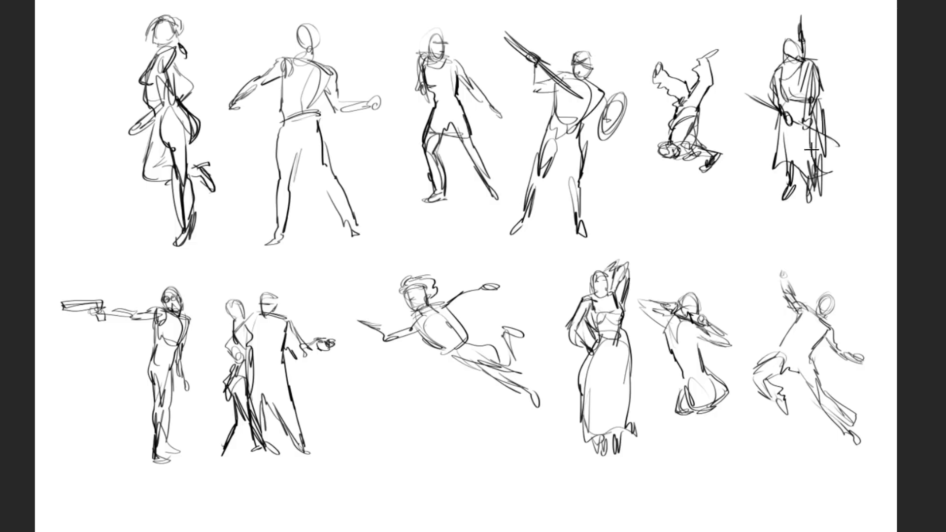
Step: Lower the opacity of all the gesture sketch layers to 20% and add a new layer above them
key(f)
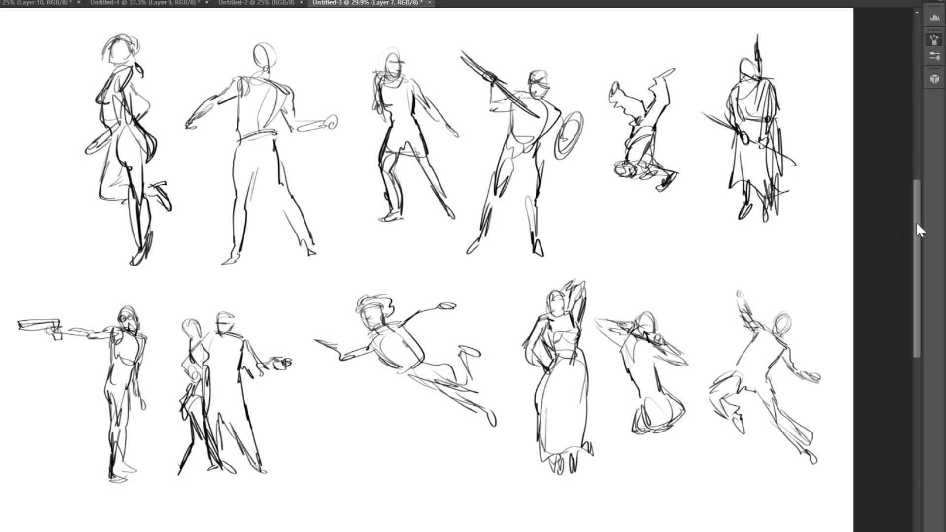
key(ctrl+alt+a)
key(1)
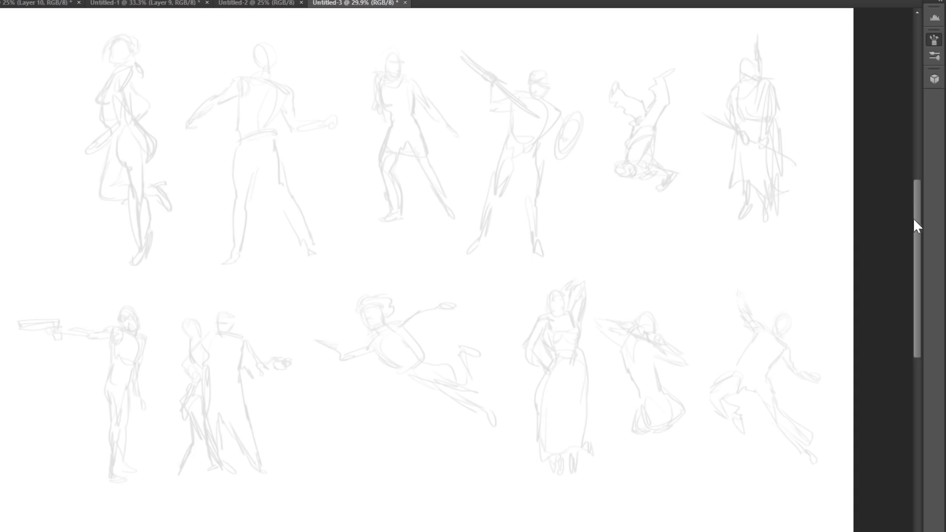
key(2)
click(944, 459)
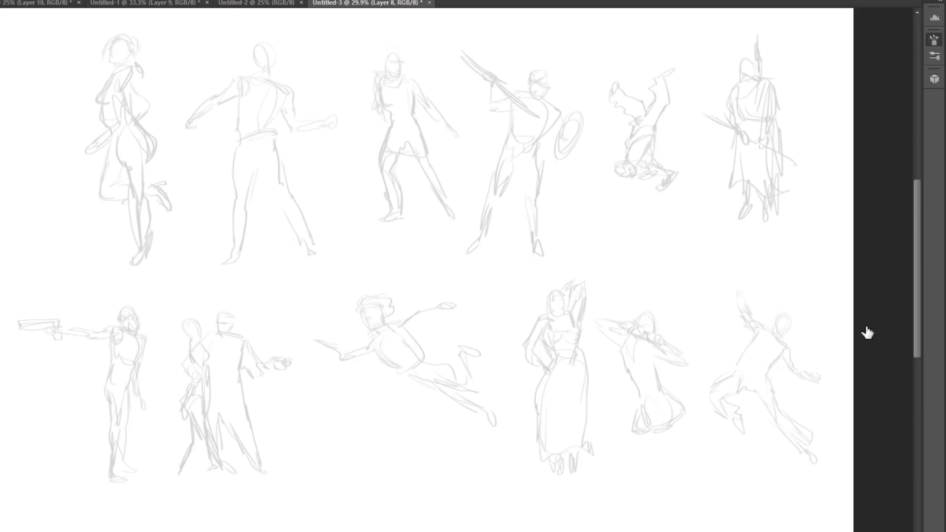
Step: Redraw the flying man's head, neck, shoulders and boxy torso with cleaner dark lines over the faded gesture
key(Tab)
ctrl+click(516, 144)
ctrl+click(510, 184)
drag(563, 239, 701, 226)
drag(735, 314, 669, 204)
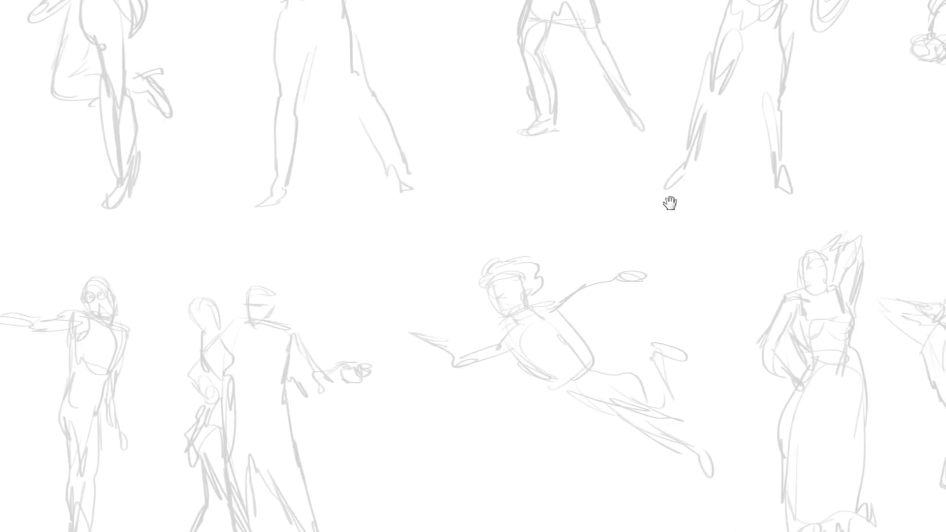
mouse_move(485, 289)
mouse_down()
mouse_move(525, 286)
mouse_move(498, 291)
mouse_move(499, 282)
mouse_move(504, 315)
mouse_move(527, 292)
mouse_move(501, 288)
mouse_move(530, 283)
mouse_move(525, 323)
mouse_move(503, 309)
mouse_move(508, 323)
mouse_move(538, 316)
mouse_up()
drag(510, 314, 495, 342)
mouse_move(556, 314)
mouse_down()
mouse_move(526, 346)
mouse_move(553, 379)
mouse_up()
drag(496, 347, 533, 382)
mouse_move(560, 313)
mouse_down()
mouse_move(593, 367)
mouse_move(544, 391)
mouse_up()
drag(507, 360, 571, 407)
Step: Build the flying man's pelvis and both legs as simple forms, including the bent lower leg and both feet
mouse_move(583, 361)
mouse_down()
mouse_move(616, 378)
mouse_move(598, 409)
mouse_up()
mouse_move(550, 389)
mouse_down()
mouse_move(590, 365)
mouse_move(490, 271)
mouse_move(482, 324)
mouse_up()
drag(473, 334, 492, 323)
drag(484, 290, 503, 298)
mouse_move(484, 296)
mouse_down()
mouse_move(474, 346)
mouse_move(490, 357)
mouse_move(512, 351)
mouse_move(512, 341)
mouse_move(531, 358)
mouse_move(478, 351)
mouse_move(537, 377)
mouse_move(522, 363)
mouse_up()
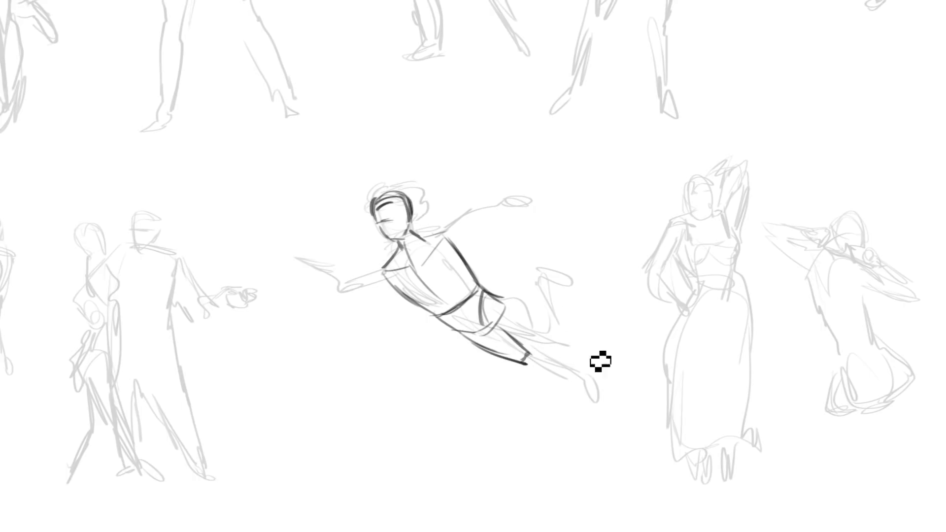
mouse_move(491, 292)
mouse_down()
mouse_move(559, 336)
mouse_move(537, 278)
mouse_up()
drag(559, 333, 556, 278)
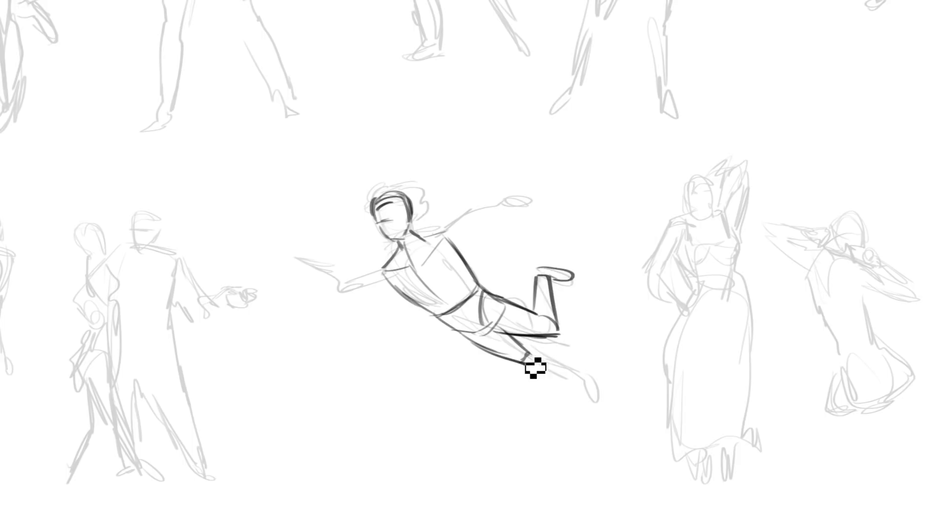
mouse_move(552, 361)
mouse_down()
mouse_move(532, 374)
mouse_move(580, 381)
mouse_up()
drag(581, 384, 591, 400)
Step: Construct the flying man's two outstretched arms, outlining the upper arms, forearms and the hand of the rear arm
drag(581, 298, 733, 288)
mouse_move(595, 227)
mouse_down()
mouse_move(568, 258)
mouse_move(624, 201)
mouse_move(624, 222)
mouse_move(669, 194)
mouse_up()
drag(654, 191, 668, 194)
mouse_move(547, 249)
mouse_down()
mouse_move(508, 271)
mouse_move(513, 283)
mouse_move(461, 255)
mouse_move(452, 261)
mouse_move(504, 278)
mouse_up()
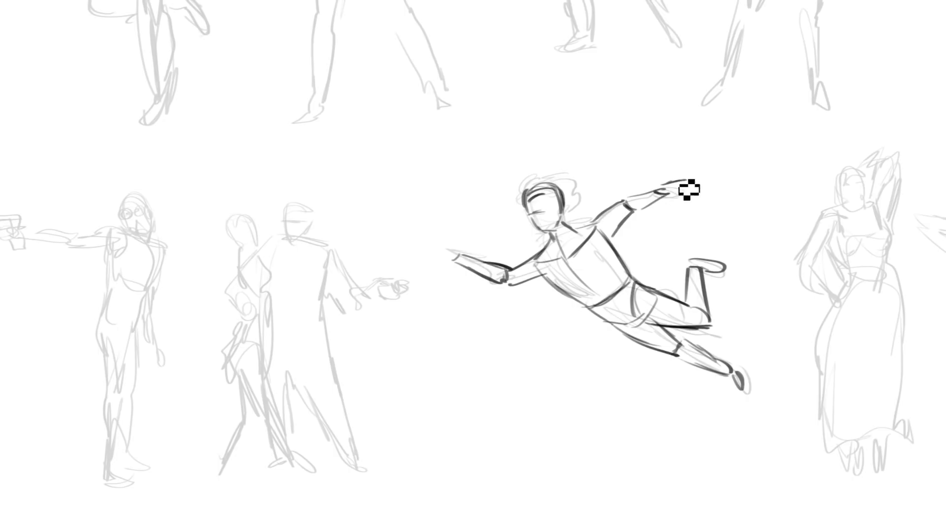